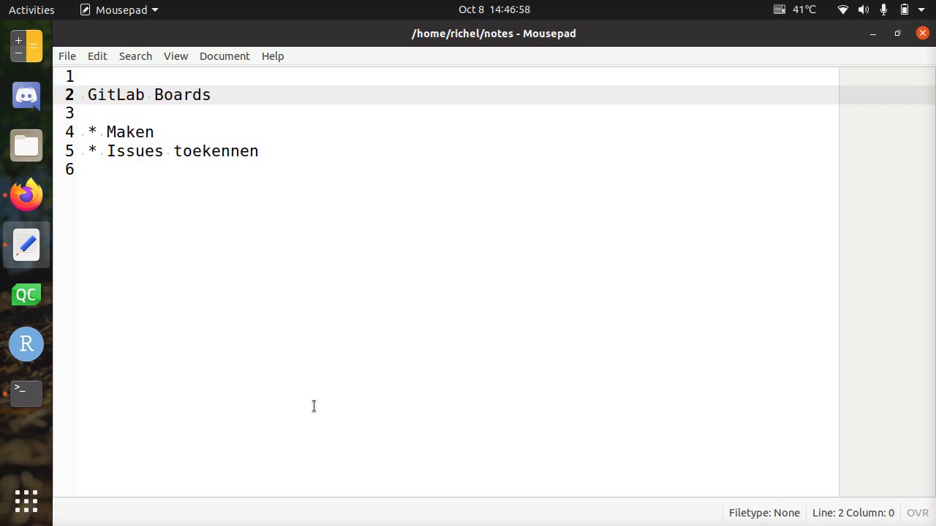
Step: Review the 'GitLab Boards' notes, selecting the Maken and Issues toekennen bullets, then switch windows
key(Down)
key(Down)
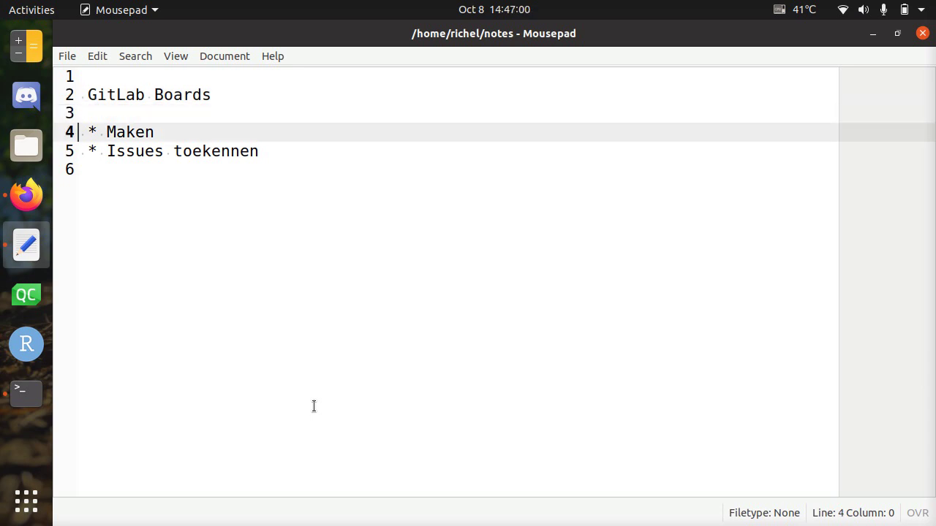
key(Up)
key(Up)
key(Down)
key(Down)
key(shift+Down)
key(Right)
key(shift+Down)
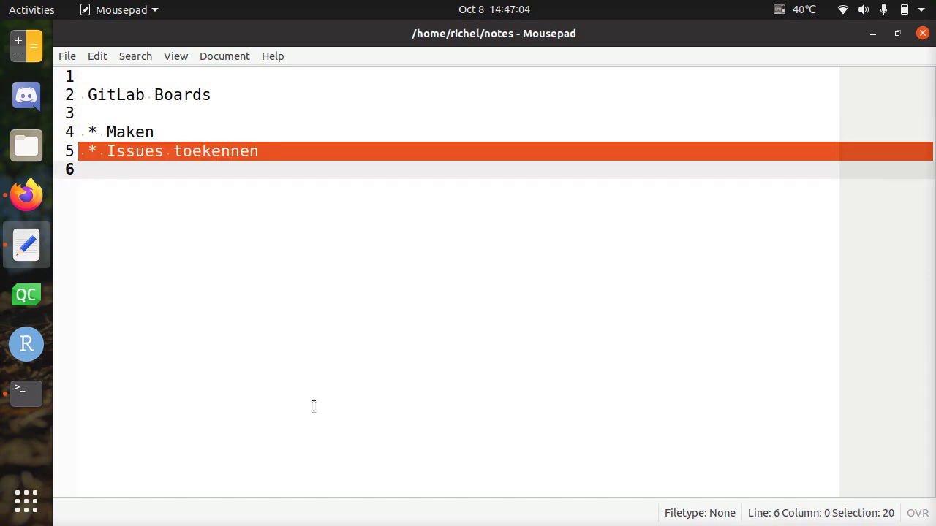
key(alt+Tab)
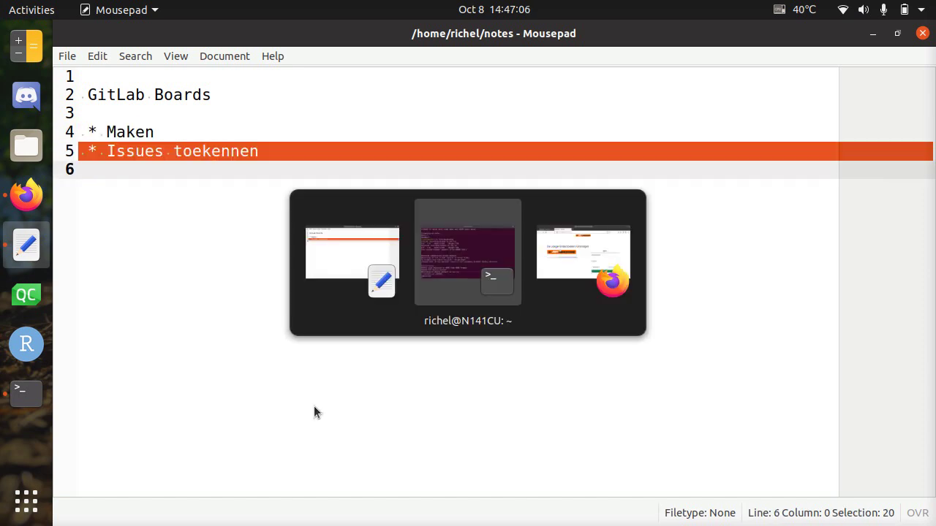
Step: Sign in to GitLab in Firefox with the account username and password
key(alt+Tab)
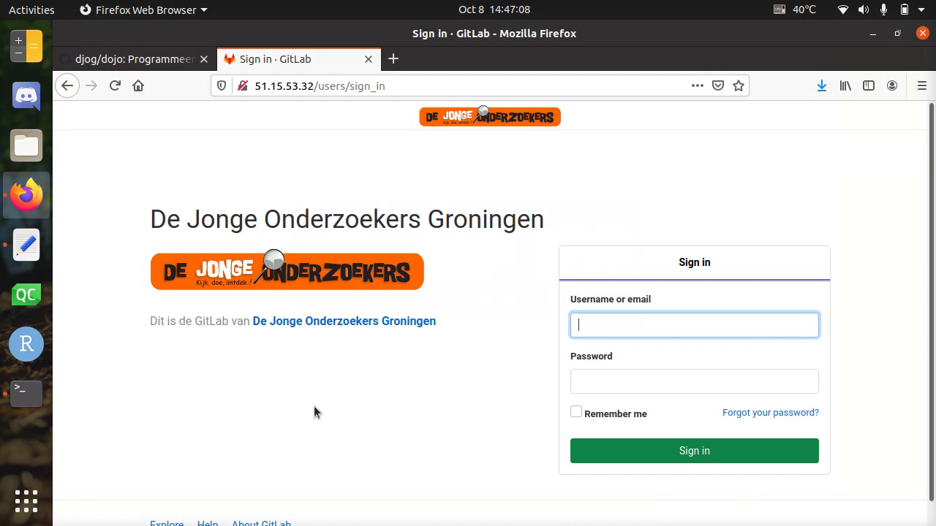
text(richelbilderbeek)
key(Tab)
text(•••••)
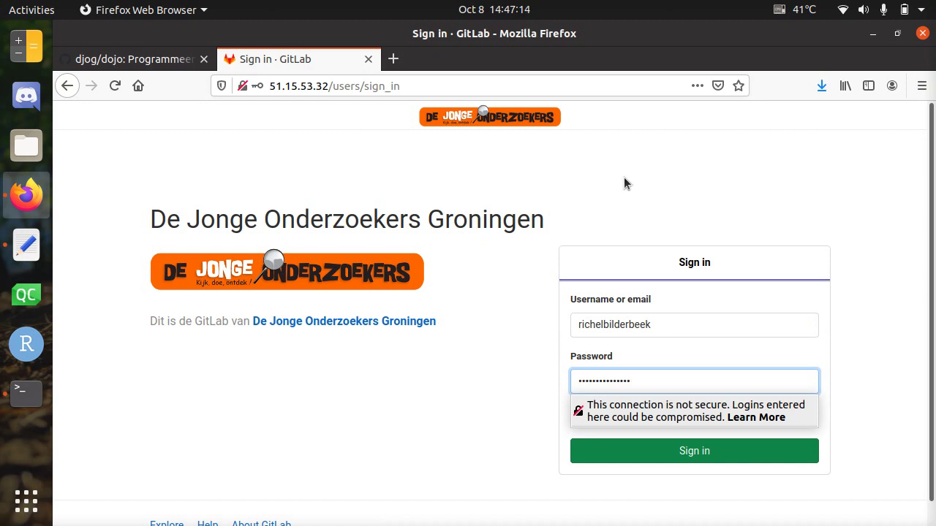
key(Return)
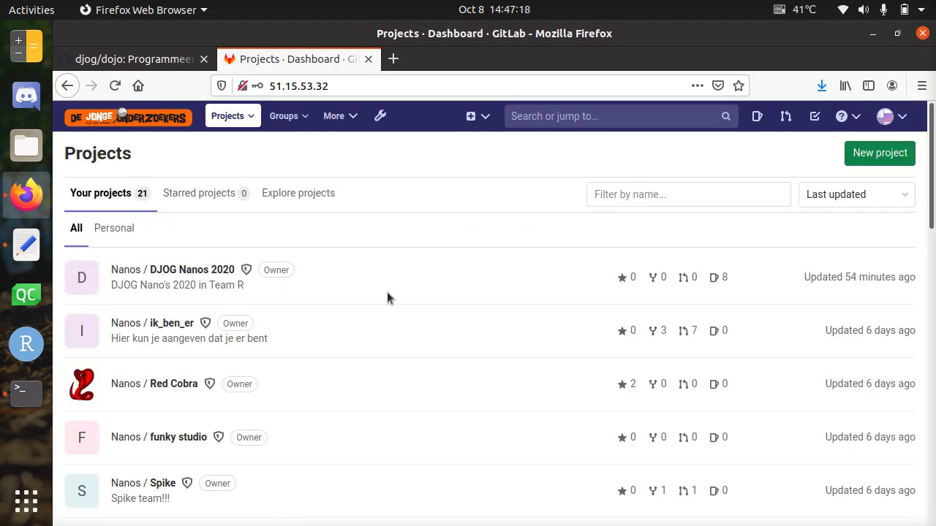
Step: Open the DJOG Nanos 2020 project and scroll down and back up through its README
click(202, 270)
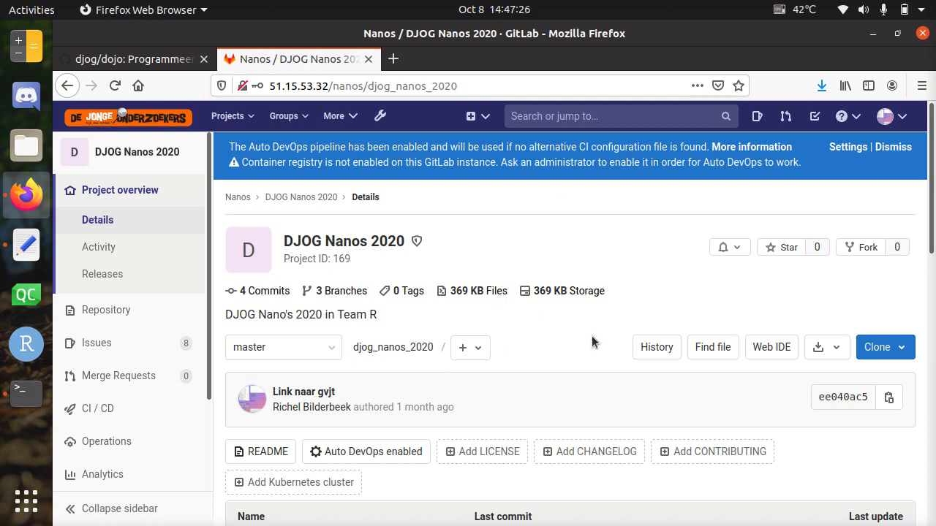
scroll(591, 337, down, 10)
scroll(591, 337, up, 8)
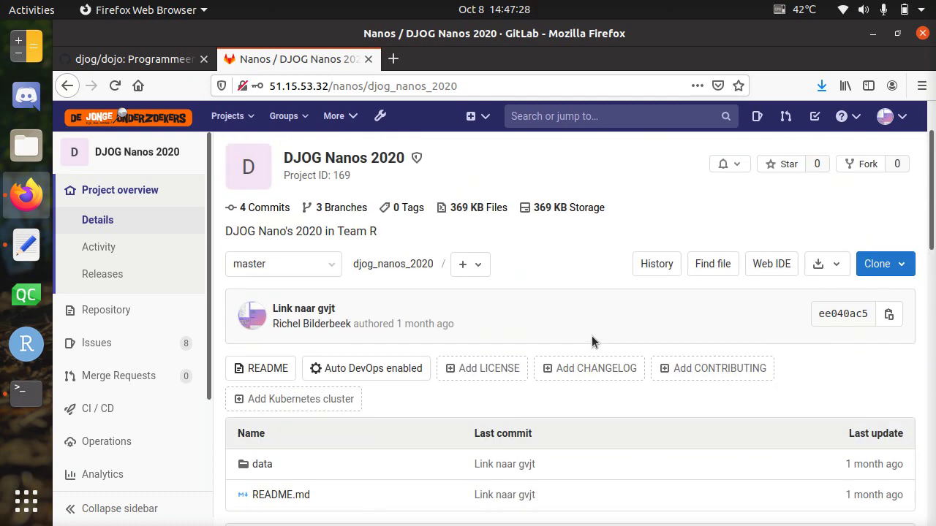
scroll(592, 341, down, 12)
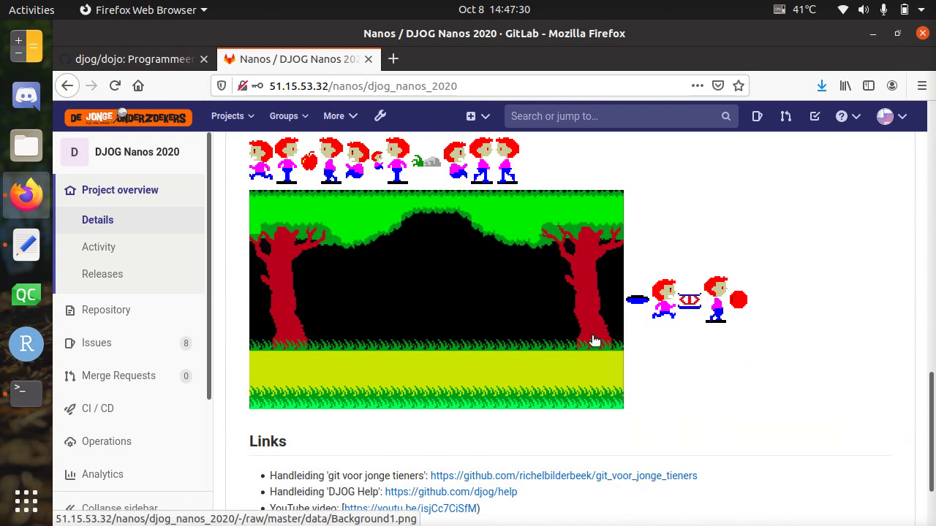
scroll(592, 341, up, 15)
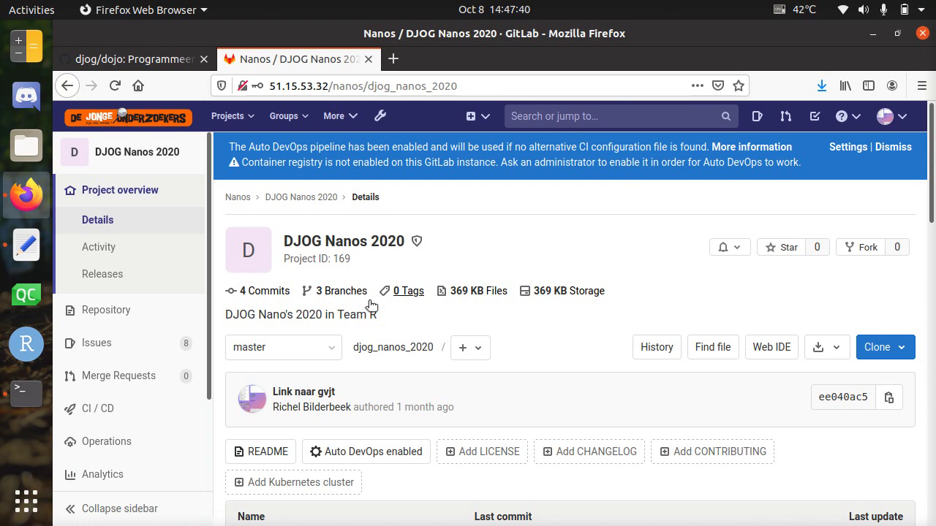
mouse_move(131, 406)
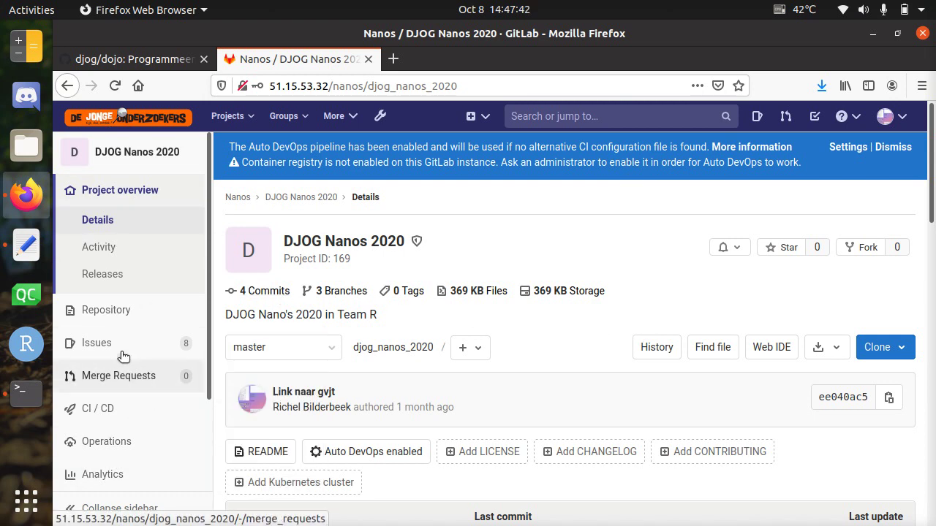
mouse_move(107, 356)
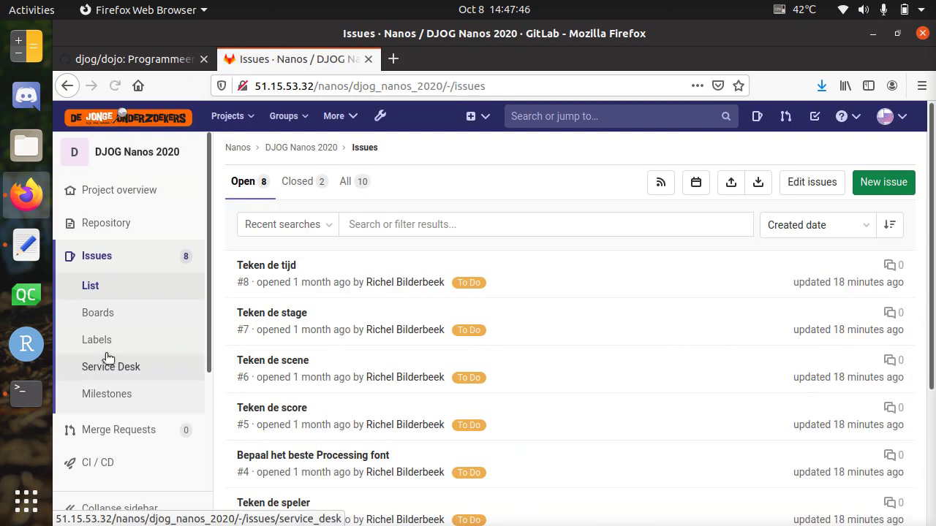
Step: Open the Development issue board, zoom the page out, and collapse then re-expand the Open list
click(118, 313)
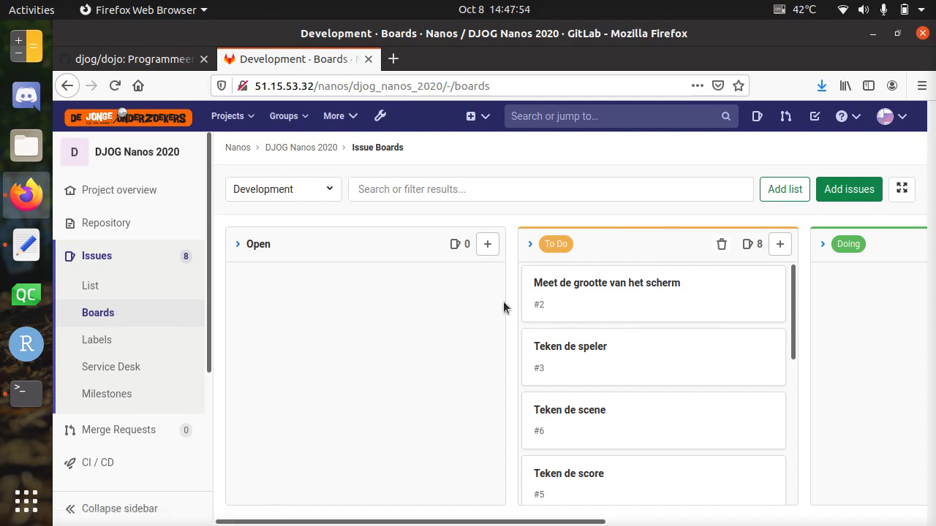
key(ctrl+minus)
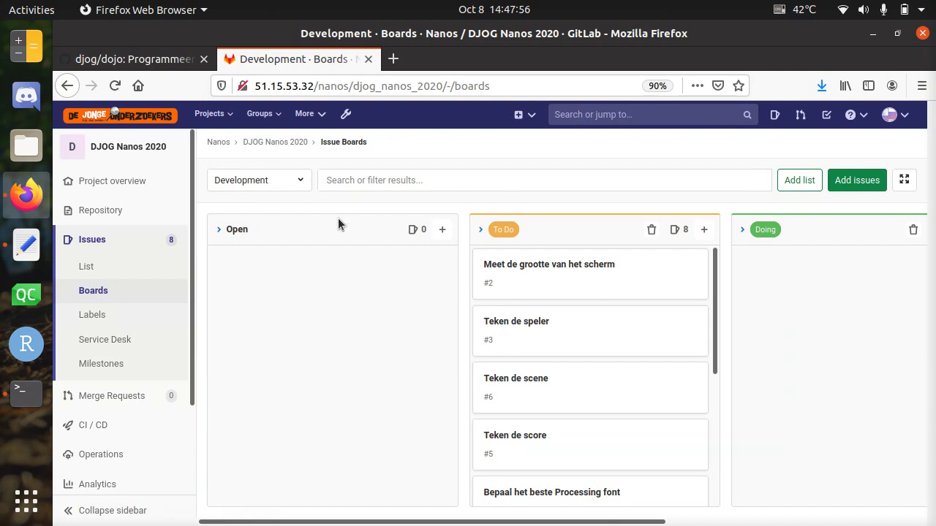
click(220, 231)
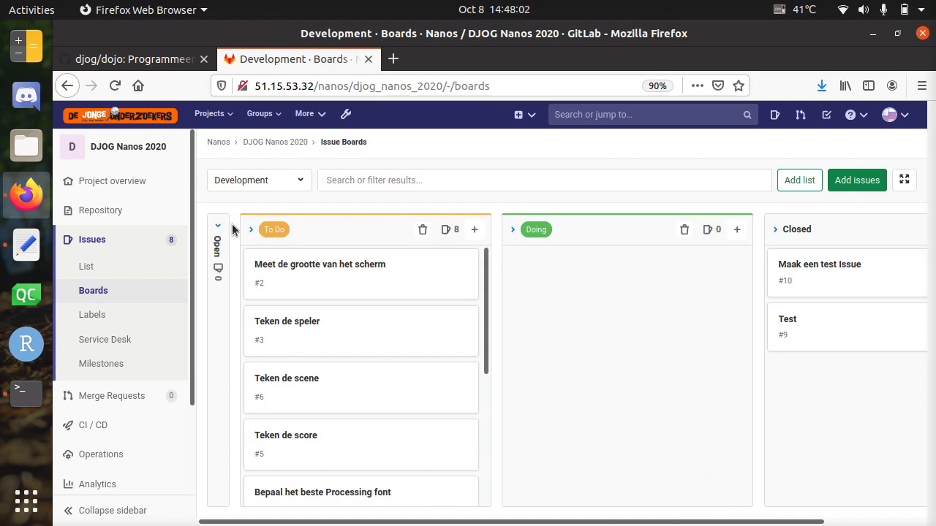
click(217, 227)
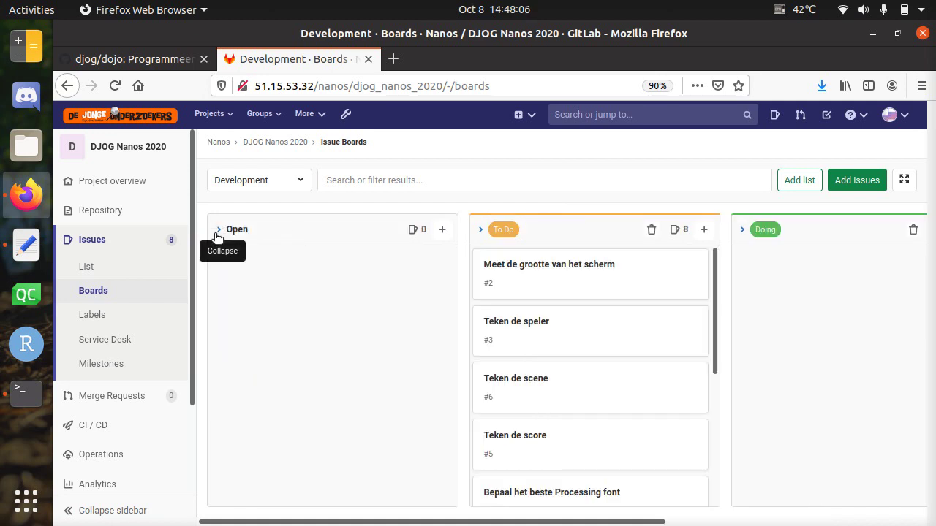
click(219, 231)
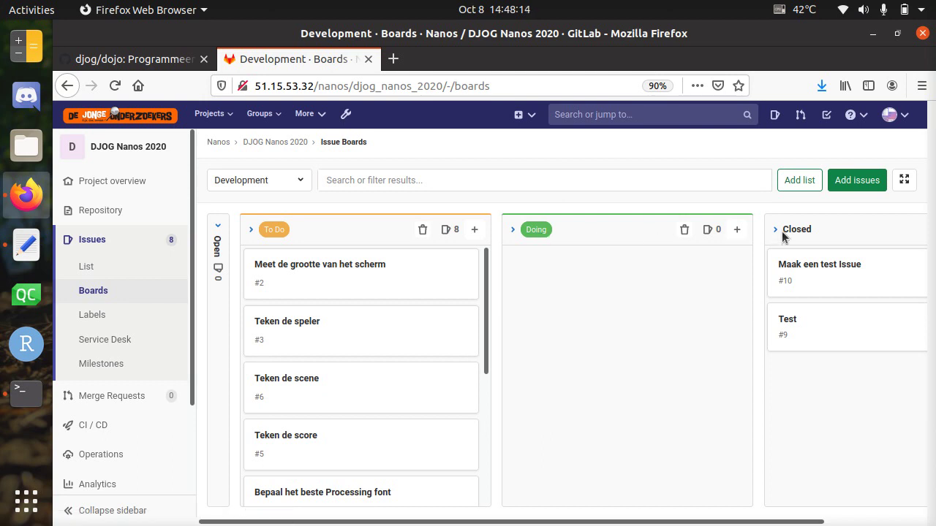
click(218, 228)
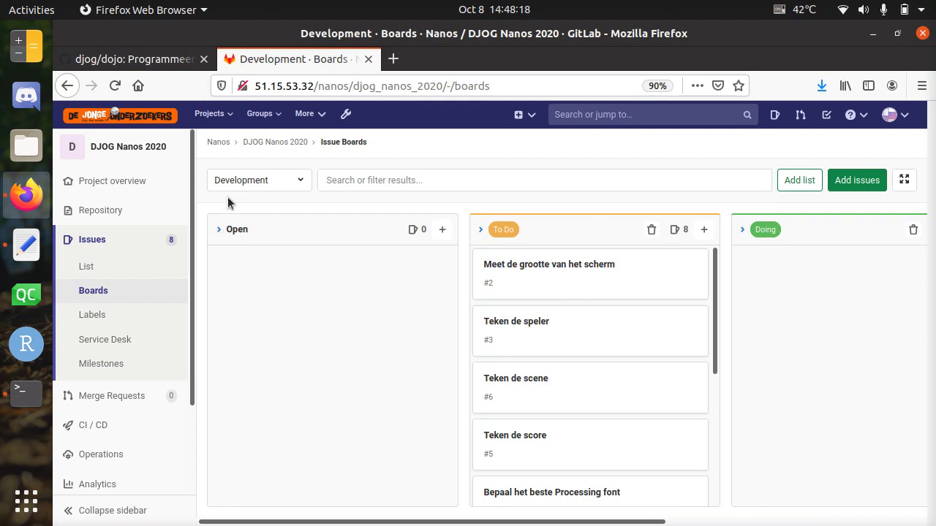
Step: Create a new issue board named 'Test' from the board switcher
click(253, 182)
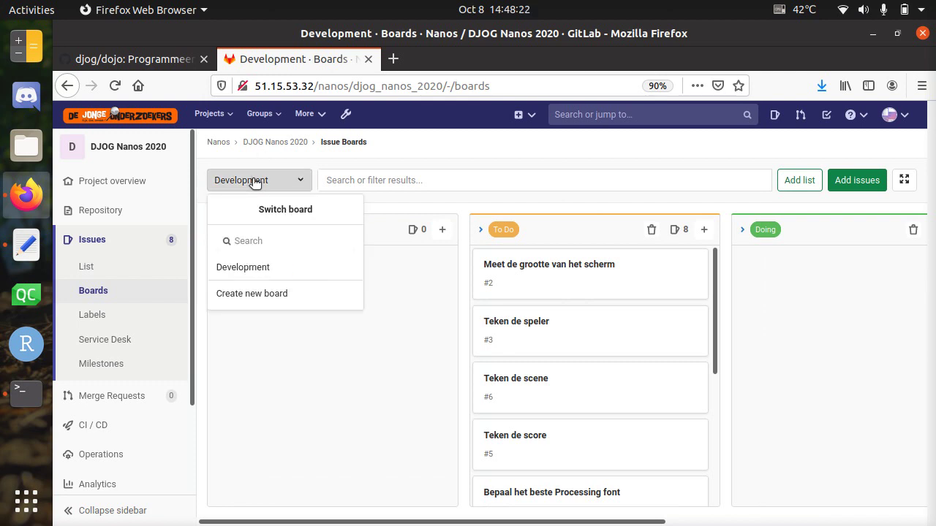
click(246, 295)
click(401, 224)
text(Test)
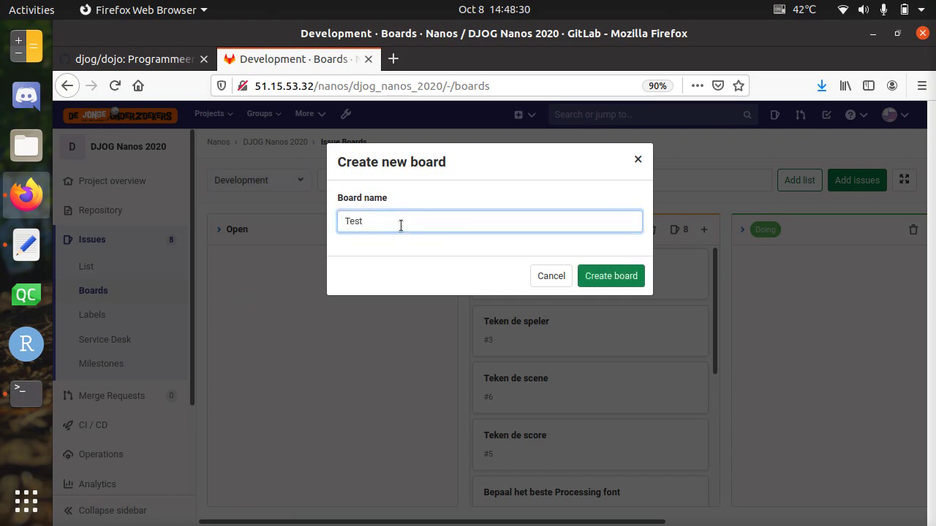
click(598, 280)
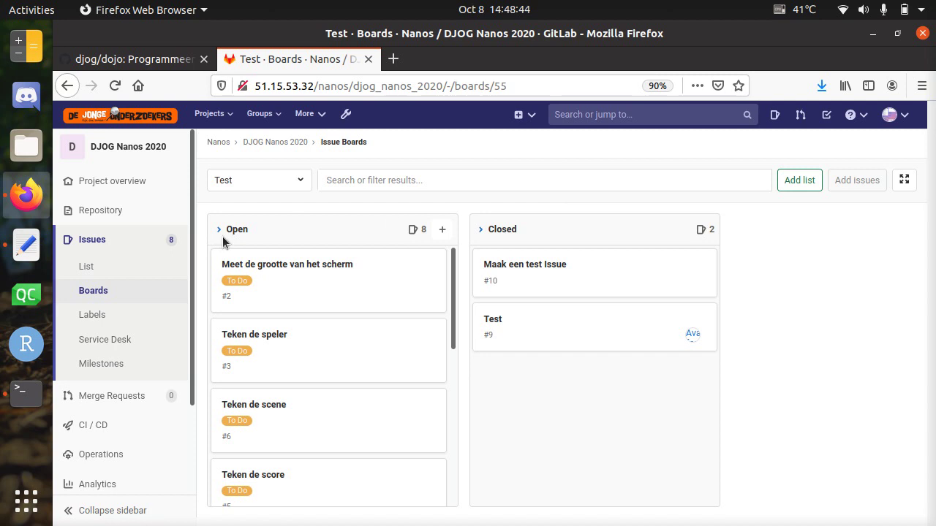
Step: Add the Doing and To Do labels as lists on the Test board
click(787, 183)
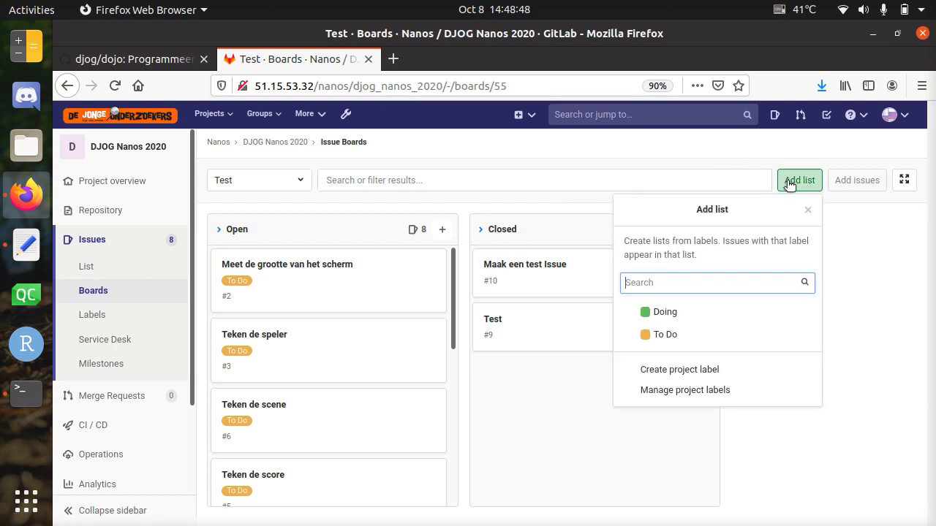
click(683, 316)
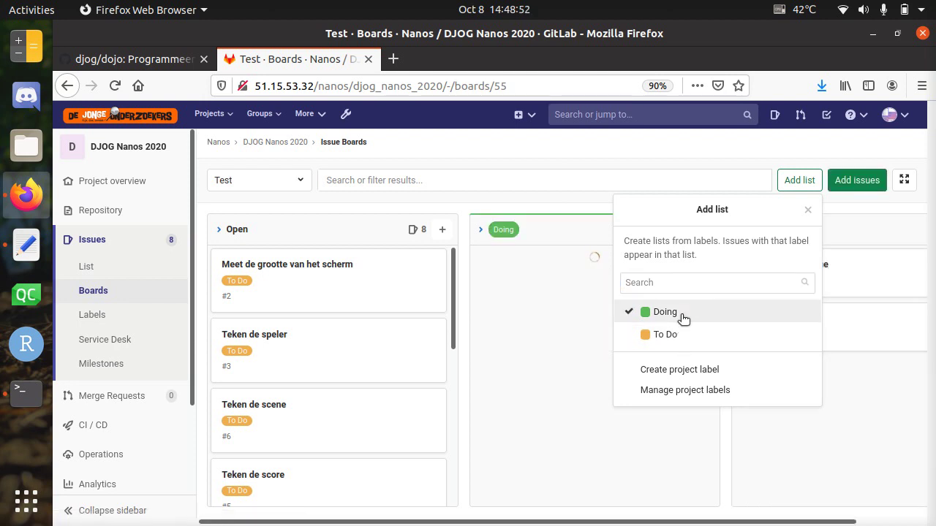
click(677, 336)
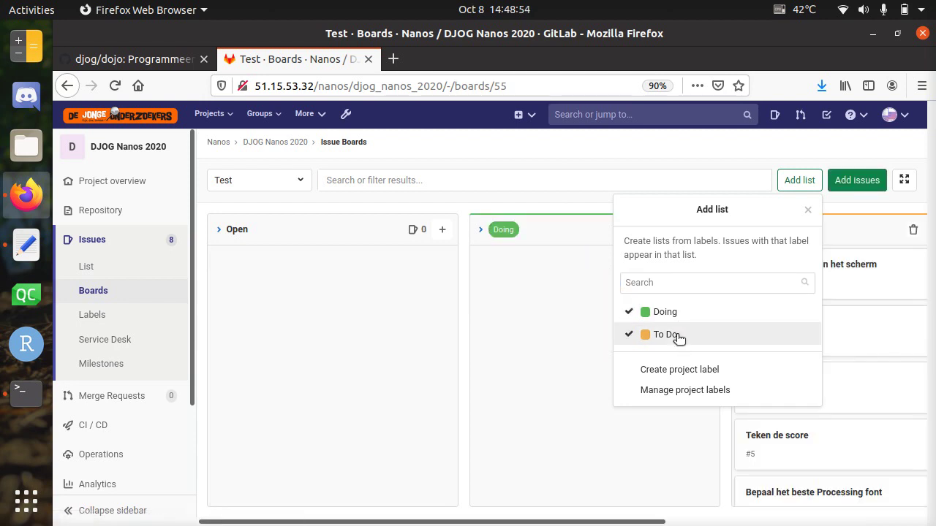
click(651, 284)
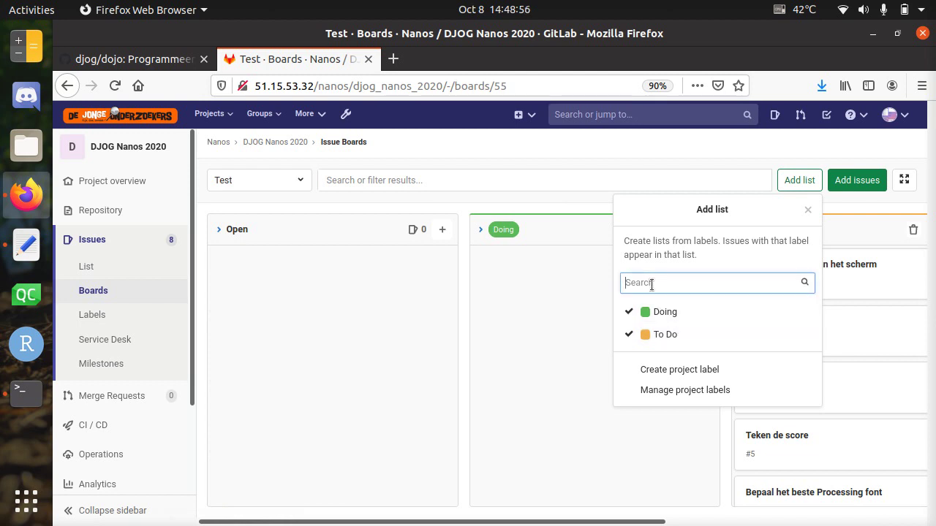
click(663, 162)
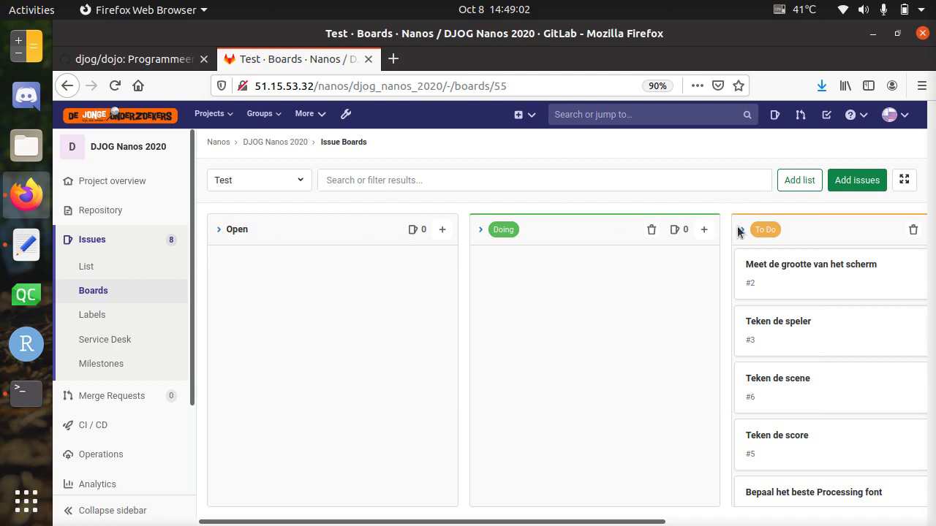
Step: Drag the To Do list leftward so it precedes the Doing list
drag(828, 231, 614, 268)
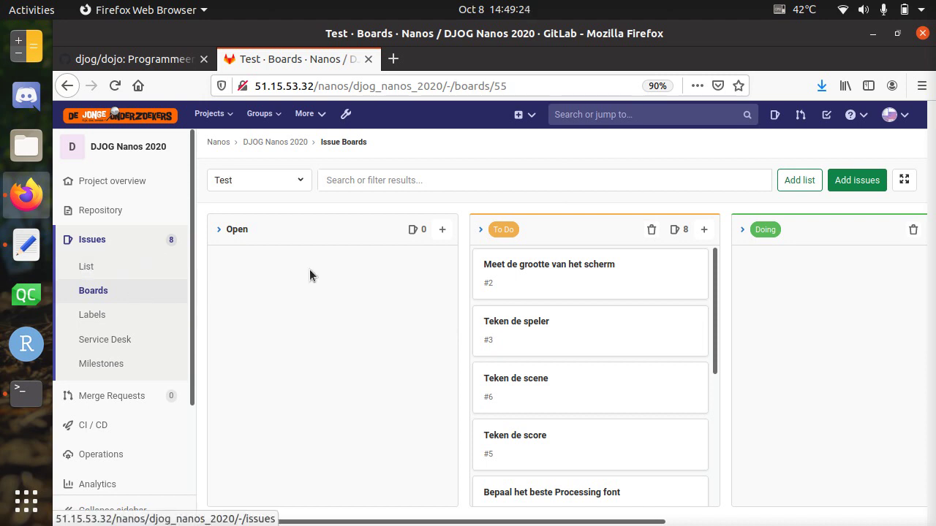
Step: Create a new project issue titled 'Test' with the description 'Test'
click(111, 267)
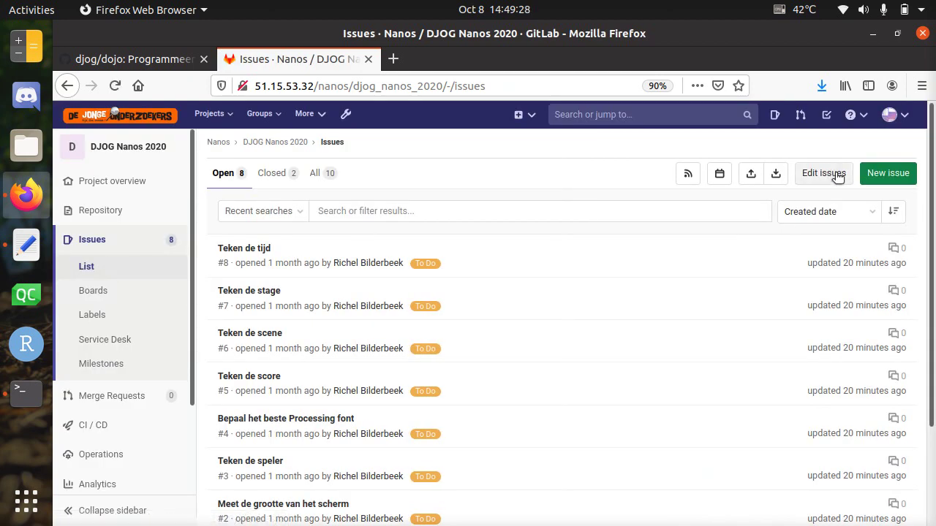
click(875, 180)
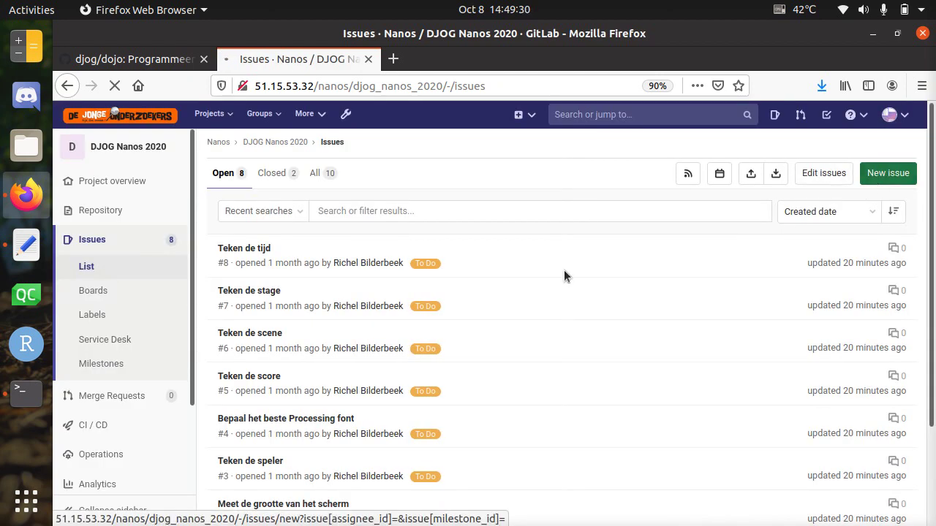
text(Te)
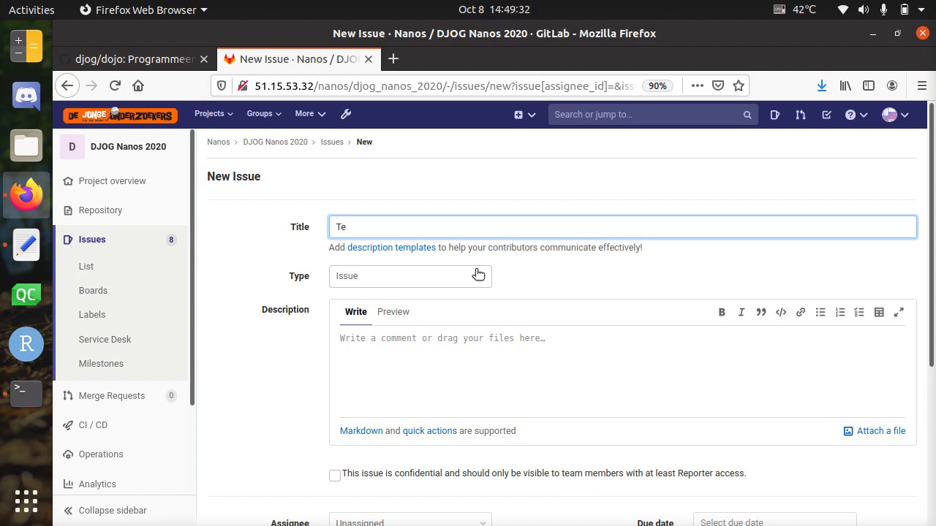
click(434, 376)
text(Test)
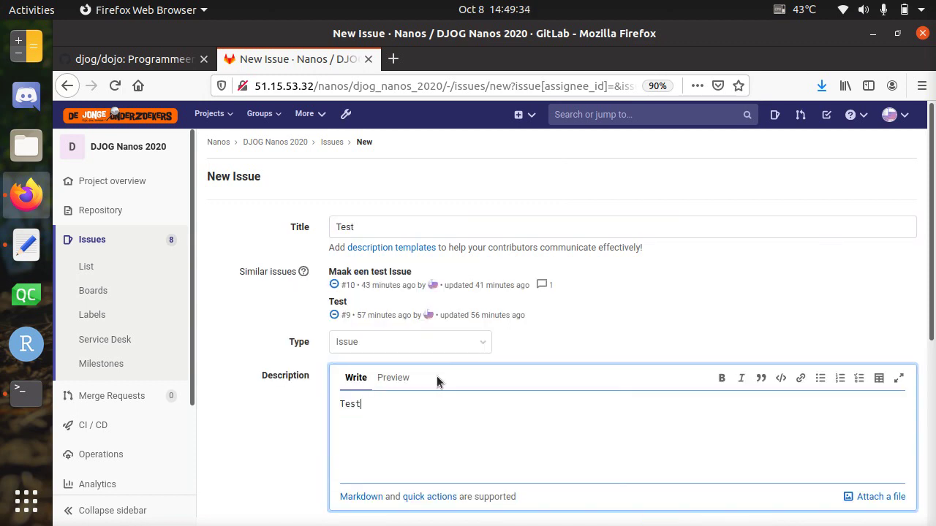
scroll(436, 376, down, 3)
scroll(436, 376, down, 5)
click(259, 442)
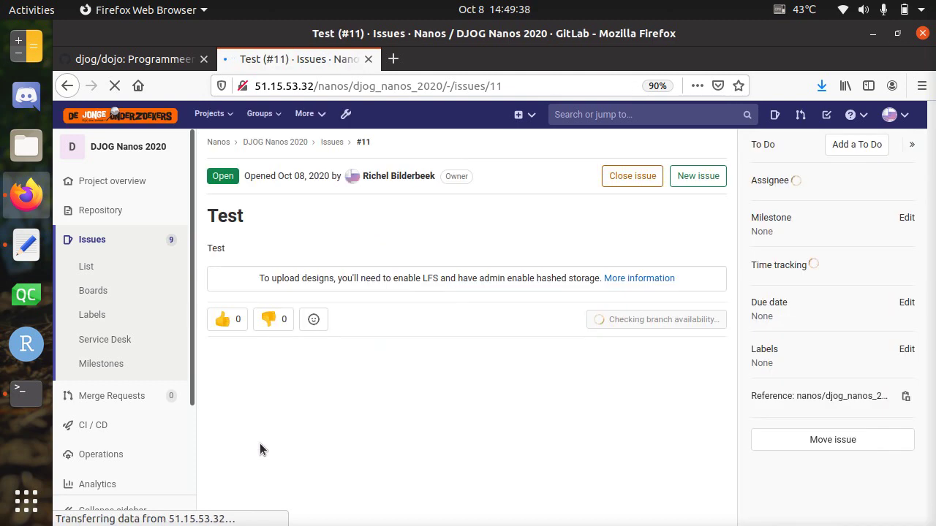
Step: Return to the issue boards and switch to the Test board
click(108, 275)
mouse_move(162, 198)
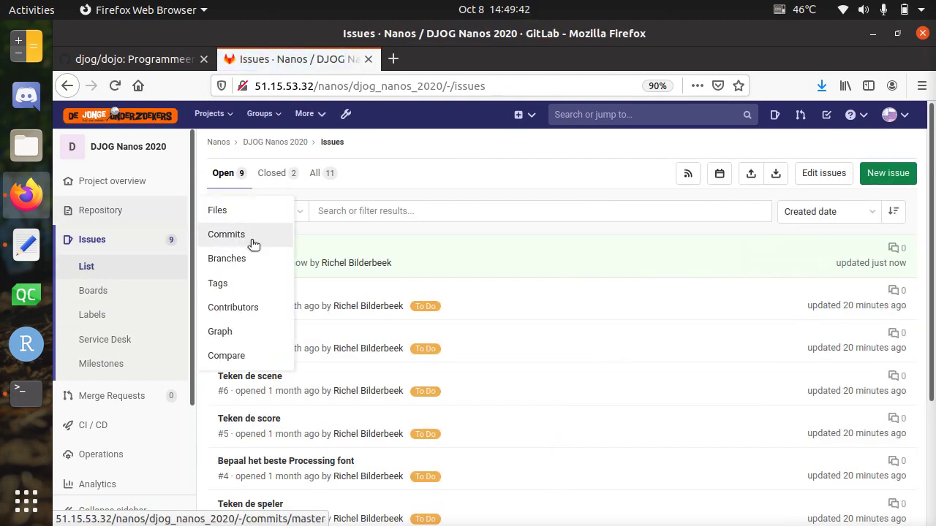
click(124, 294)
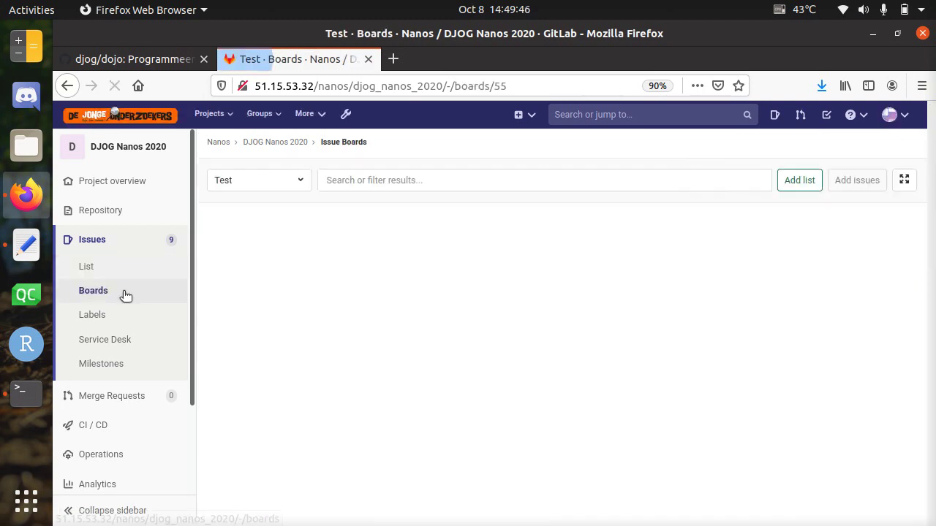
click(250, 183)
click(243, 291)
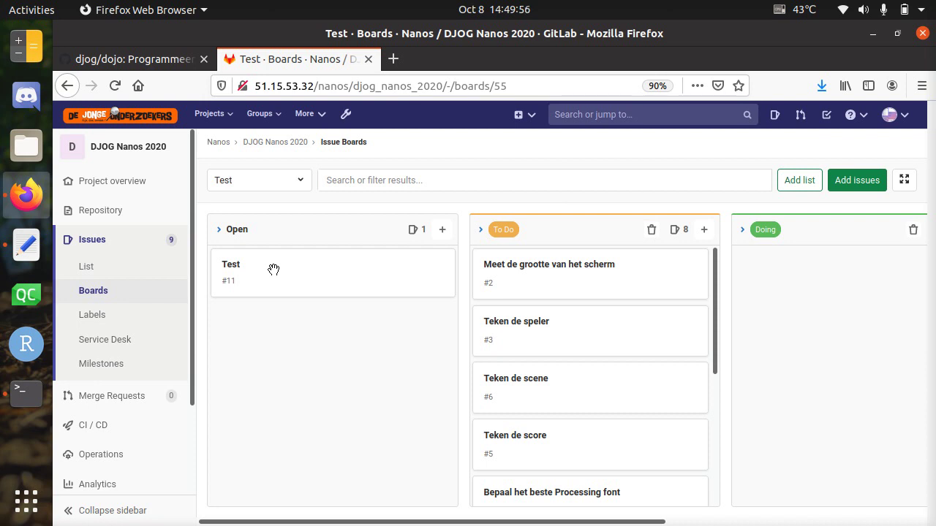
Step: Drag issue #11 into To Do, assign it to yourself, and return to the Test board
drag(273, 270, 537, 265)
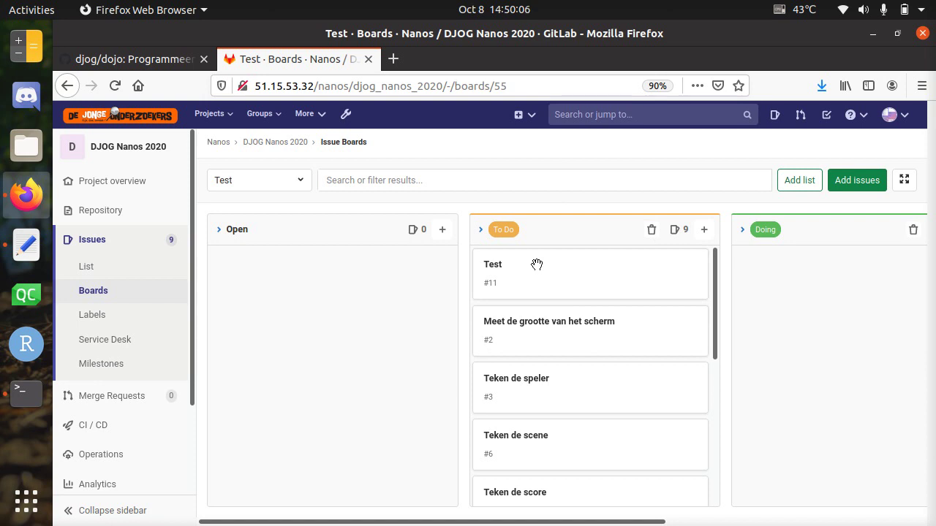
click(496, 269)
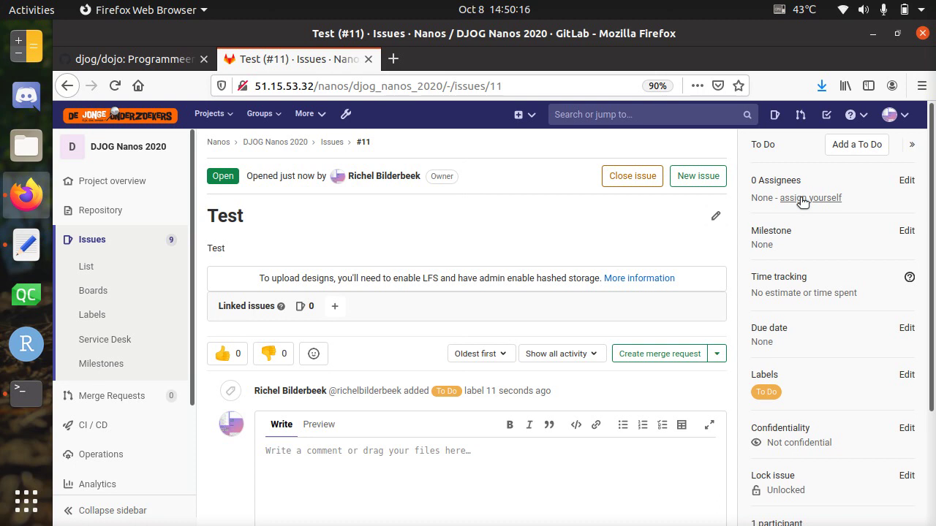
click(802, 199)
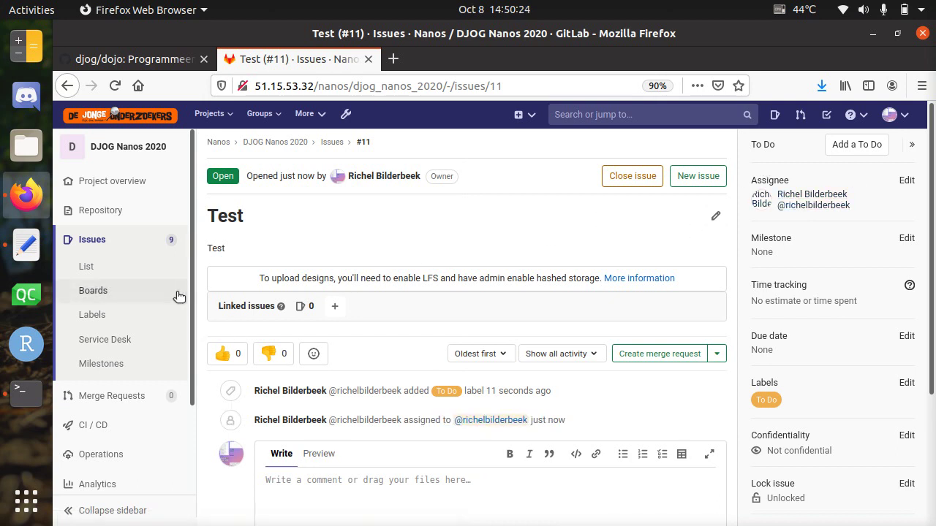
click(126, 295)
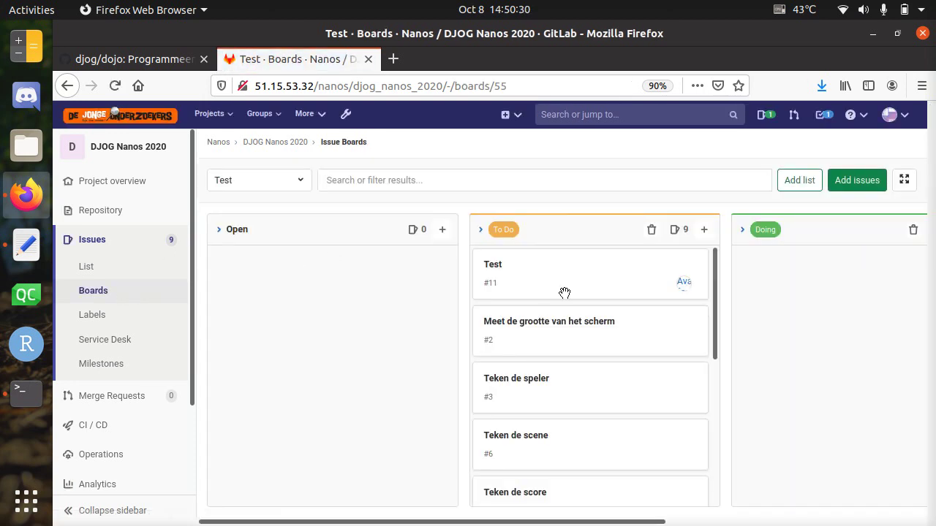
Step: Collapse the Open list and drag issue #11 from To Do into Doing, then try dropping it into Closed
mouse_move(684, 290)
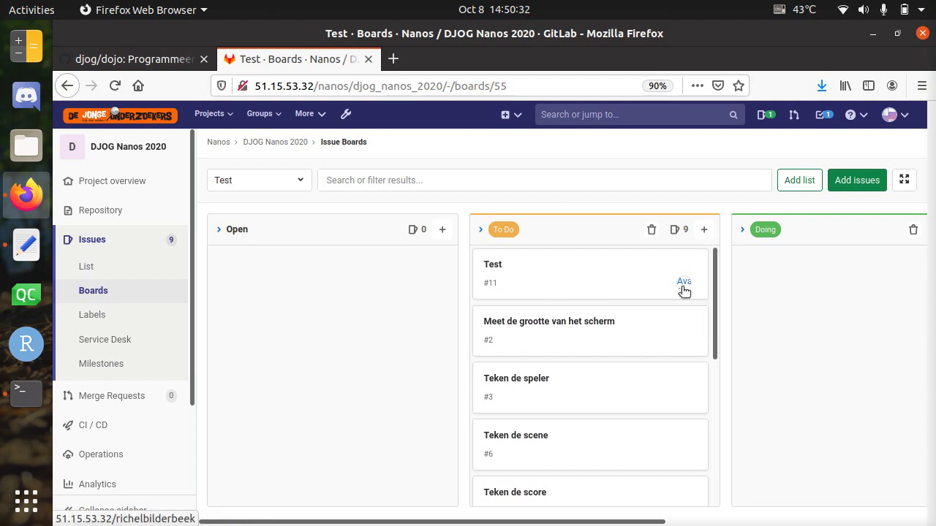
click(218, 230)
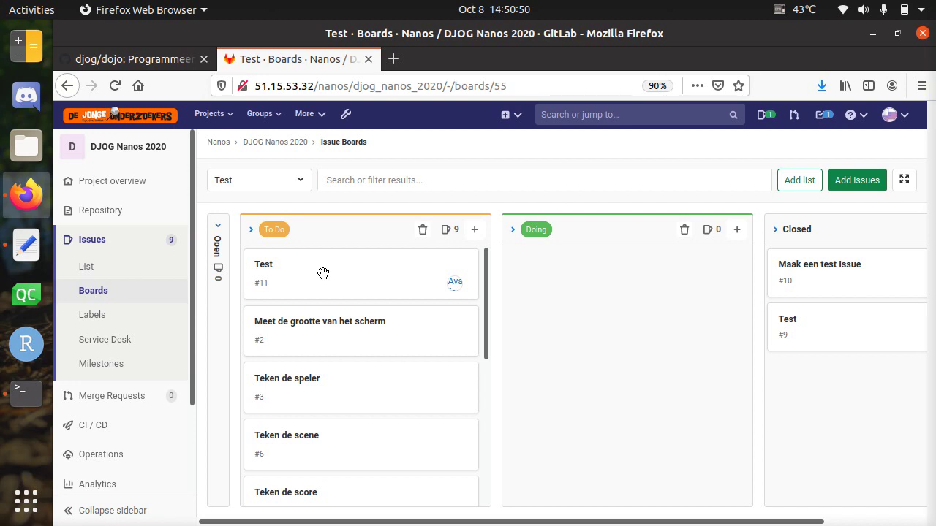
drag(303, 269, 568, 276)
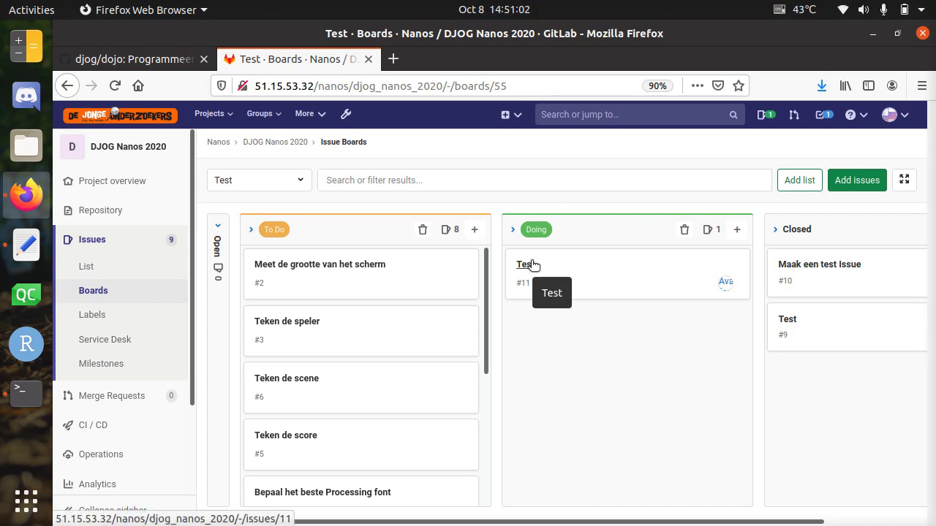
mouse_move(563, 267)
mouse_down()
mouse_move(823, 393)
mouse_move(690, 322)
mouse_move(570, 282)
mouse_up()
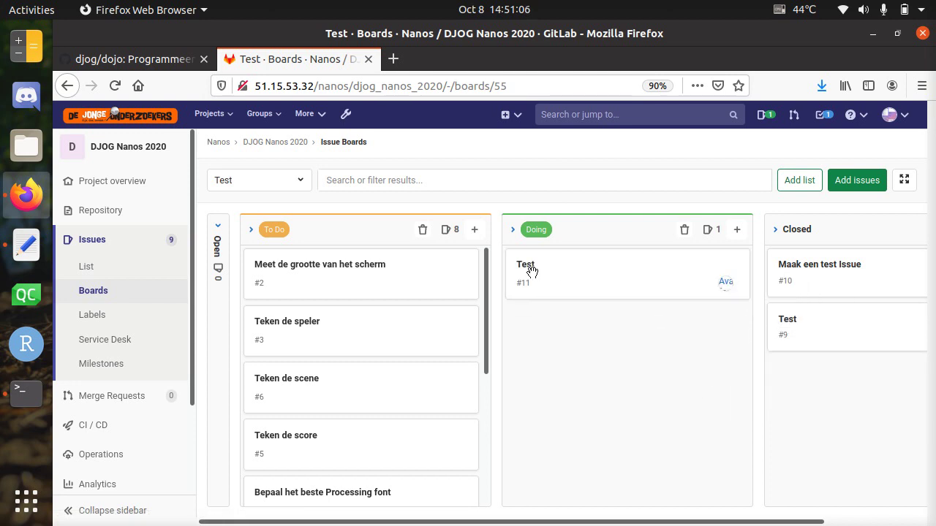
Step: Close issue #11 'Test' with the comment 'Klaar!' and check it on the Test board
click(526, 264)
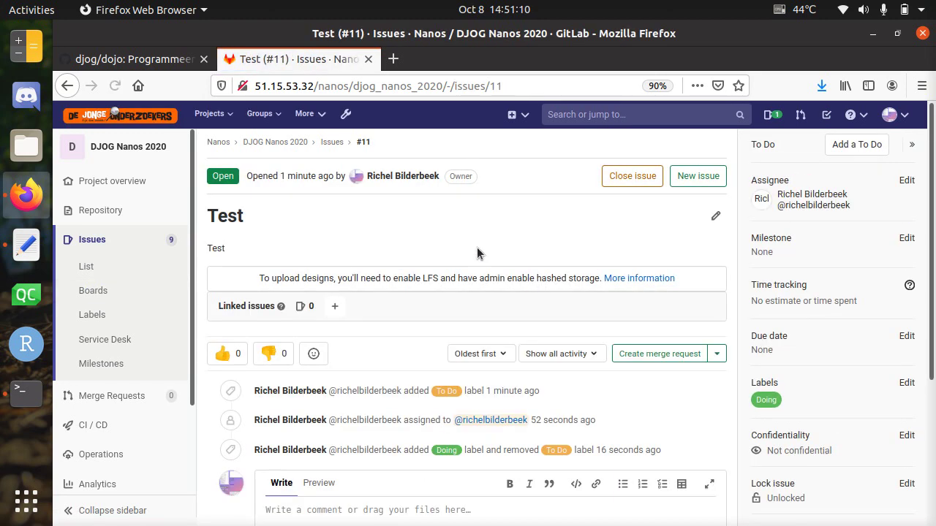
scroll(528, 283, down, 3)
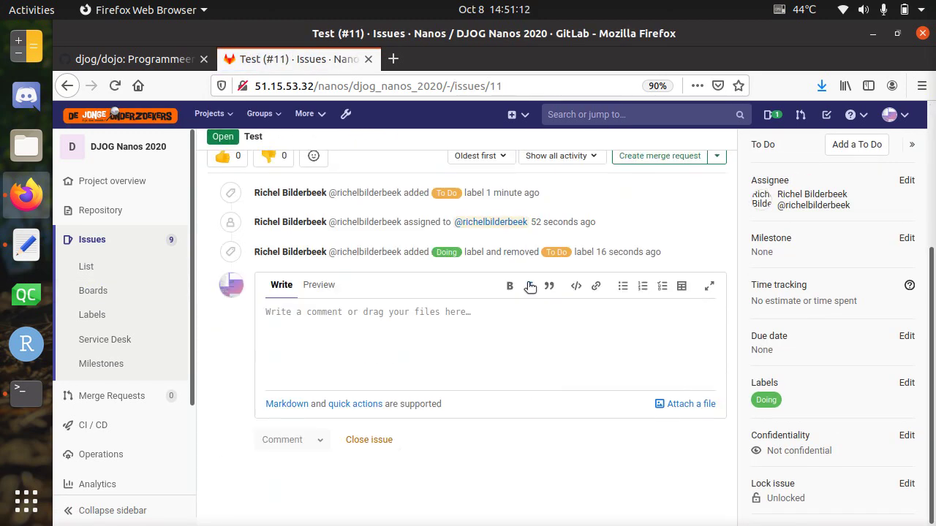
click(457, 335)
text(Klaar!)
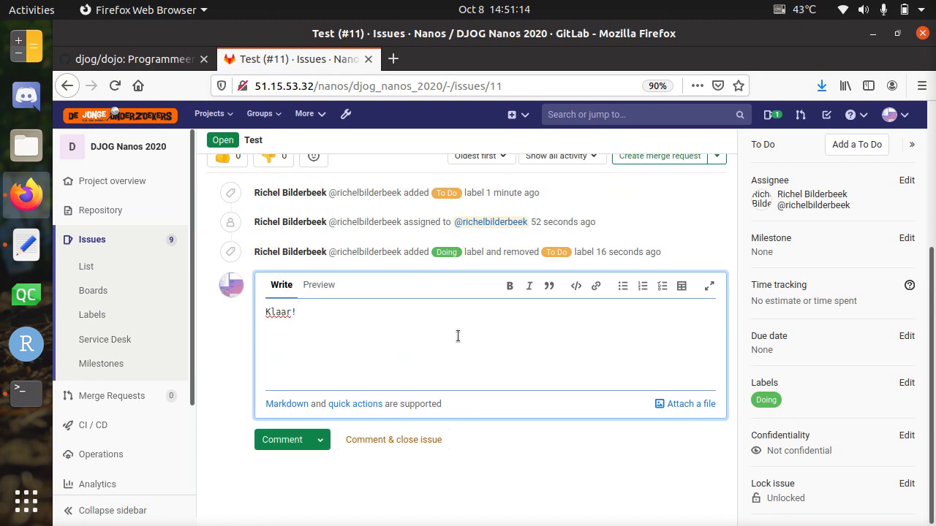
click(380, 442)
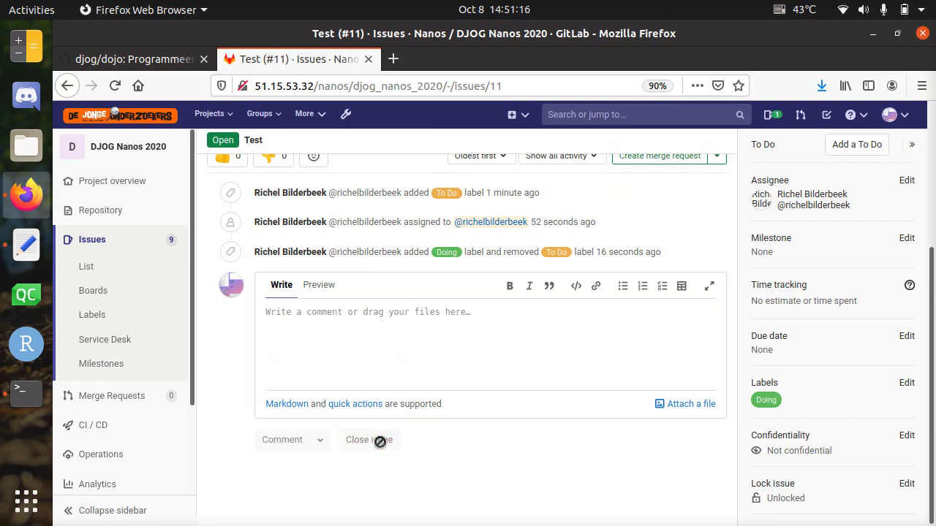
click(110, 294)
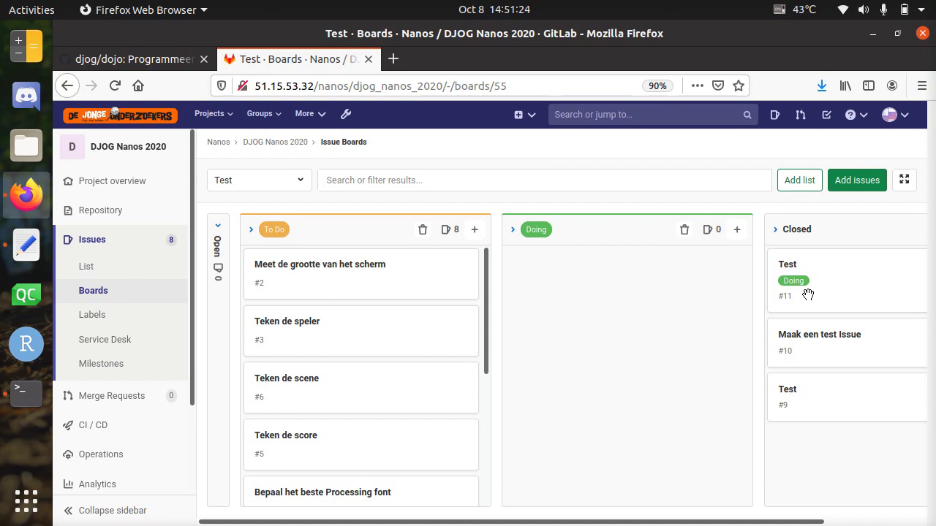
key(alt+Tab)
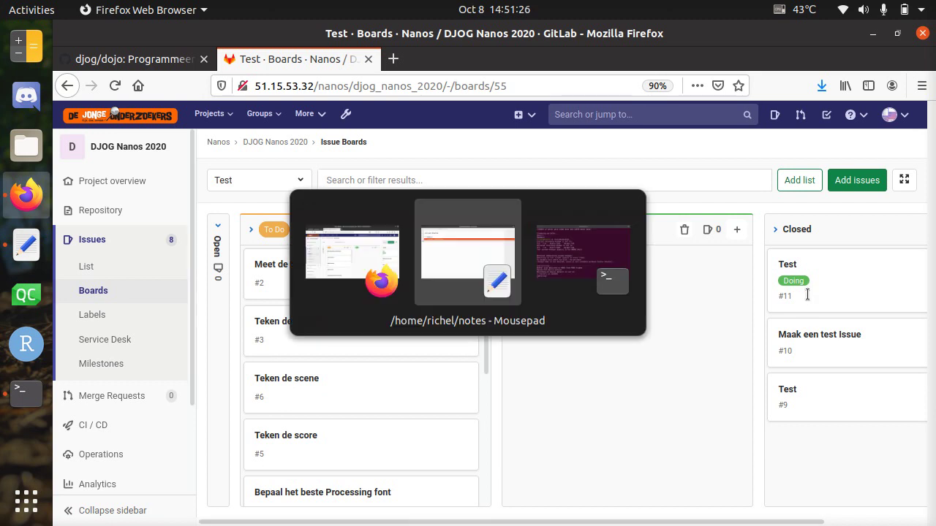
Step: Review the 'Maken' and 'Issues toekennen' checklist lines under GitLab Boards in the Mousepad notes
key(Up)
key(Up)
key(shift+Down)
key(Down)
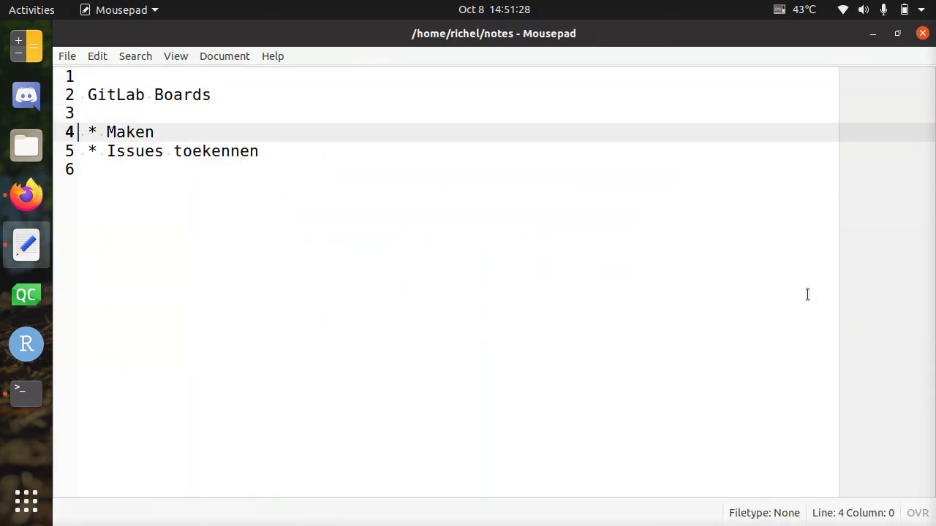
key(shift+Down)
key(shift+Down)
key(Up)
key(Up)
key(Down)
key(alt+Tab)
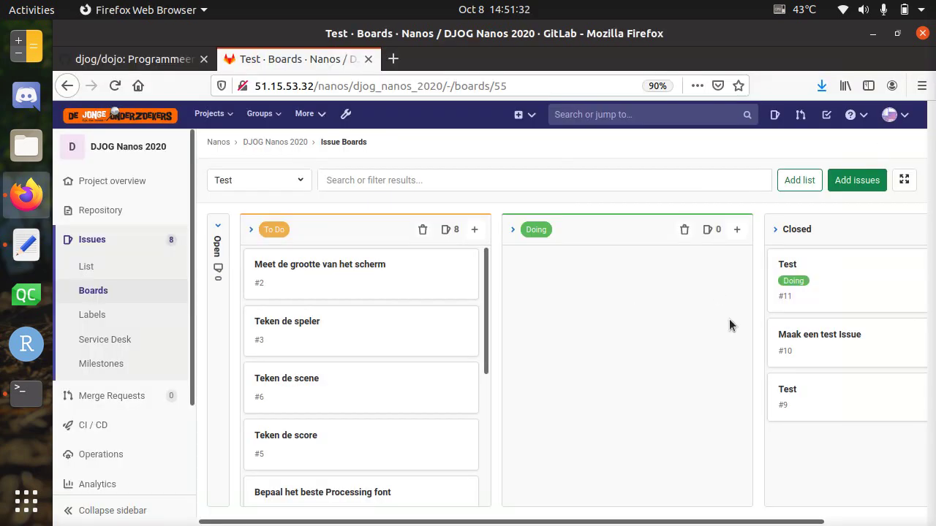
key(alt+Tab)
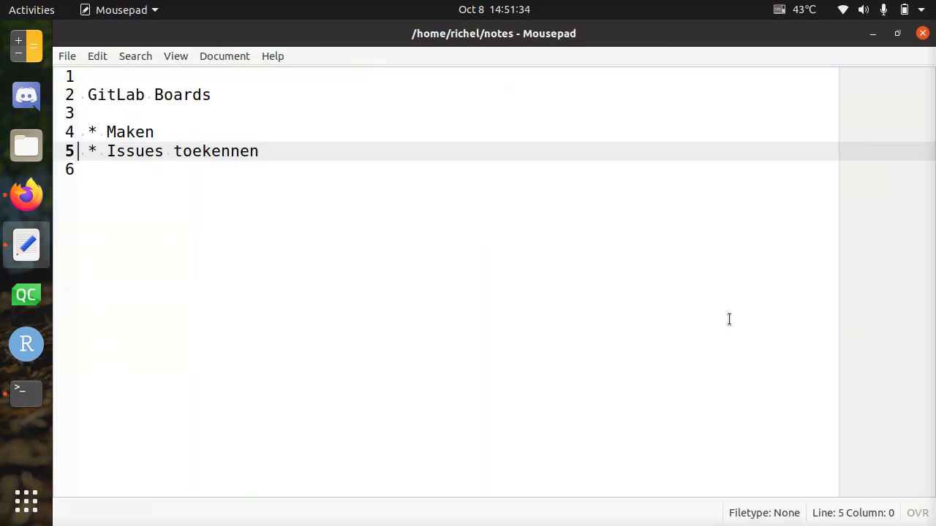